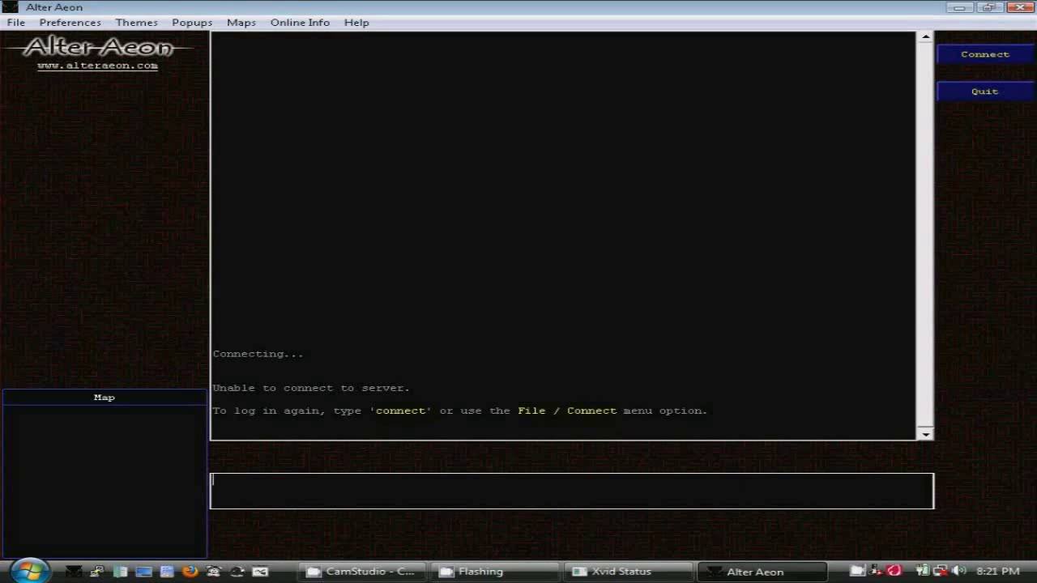
Step: Write the command "kill thantos" in the command input box and erase it without sending it
{"action": "type", "text": "kill thantos"}
{"action": "key", "text": "BackSpace"}
{"action": "key", "text": "BackSpace"}
{"action": "key", "text": "BackSpace"}
{"action": "key", "text": "BackSpace"}
{"action": "key", "text": "BackSpace"}
{"action": "key", "text": "BackSpace"}
{"action": "key", "text": "BackSpace"}
{"action": "key", "text": "BackSpace"}
{"action": "key", "text": "BackSpace"}
{"action": "key", "text": "BackSpace"}
{"action": "key", "text": "BackSpace"}
{"action": "key", "text": "BackSpace"}
Step: Turn the Function Key Buttons display on and back off in the client preferences
{"action": "left_click", "coordinate": [70, 22]}
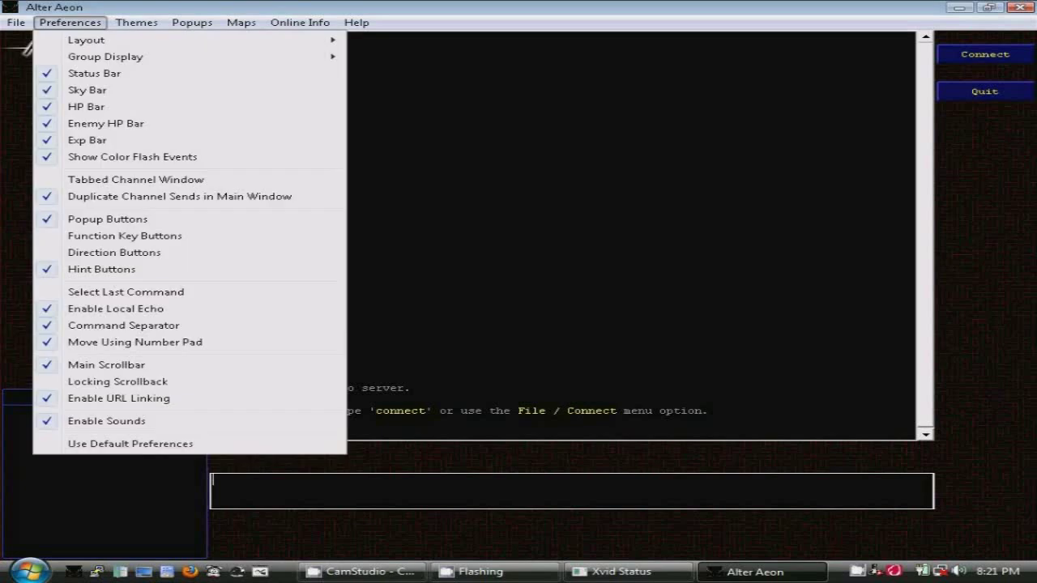
{"action": "mouse_move", "coordinate": [162, 39]}
{"action": "left_click", "coordinate": [125, 236]}
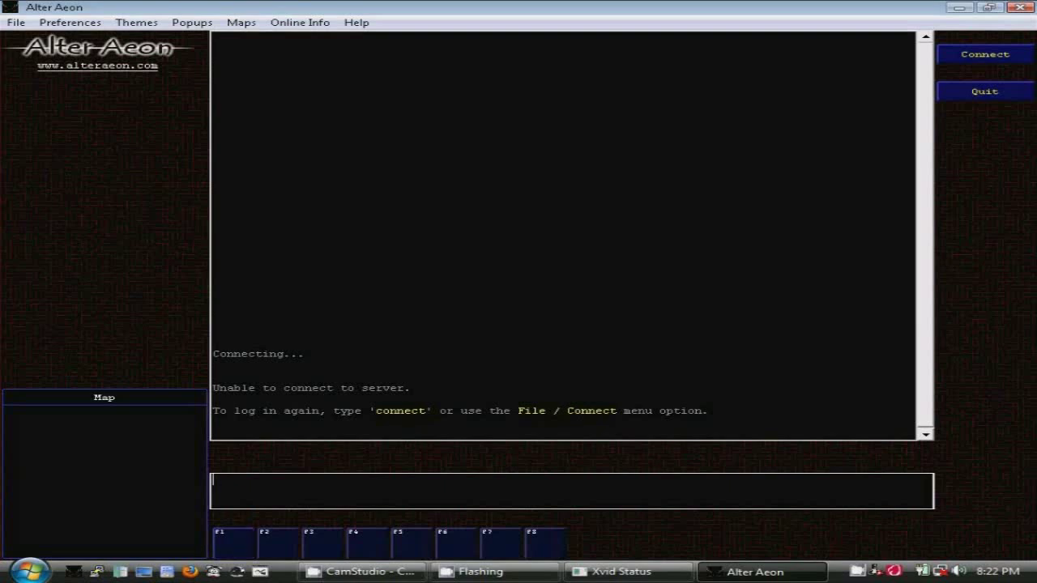
{"action": "left_click", "coordinate": [70, 21]}
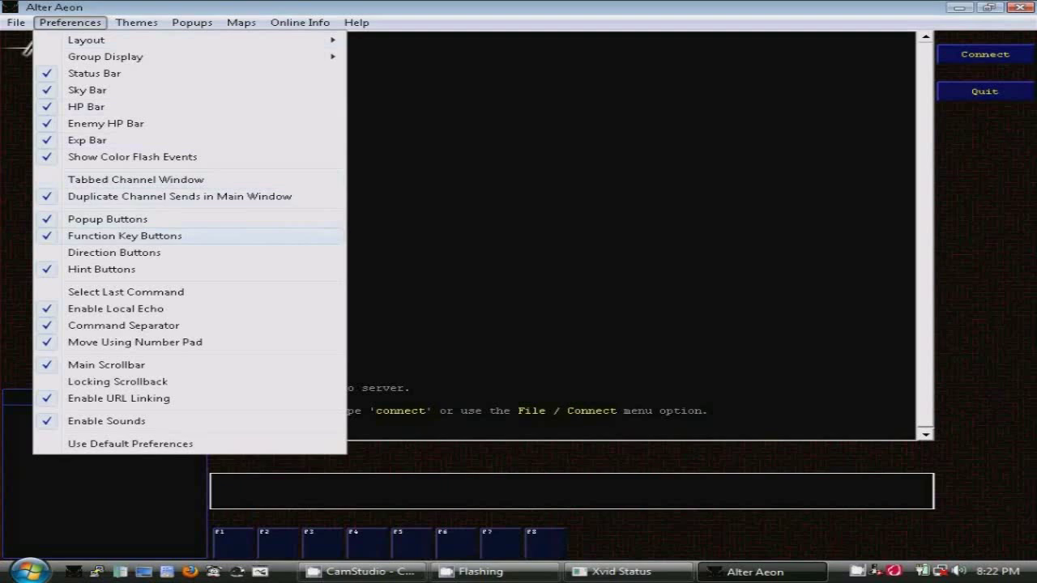
{"action": "left_click", "coordinate": [125, 236]}
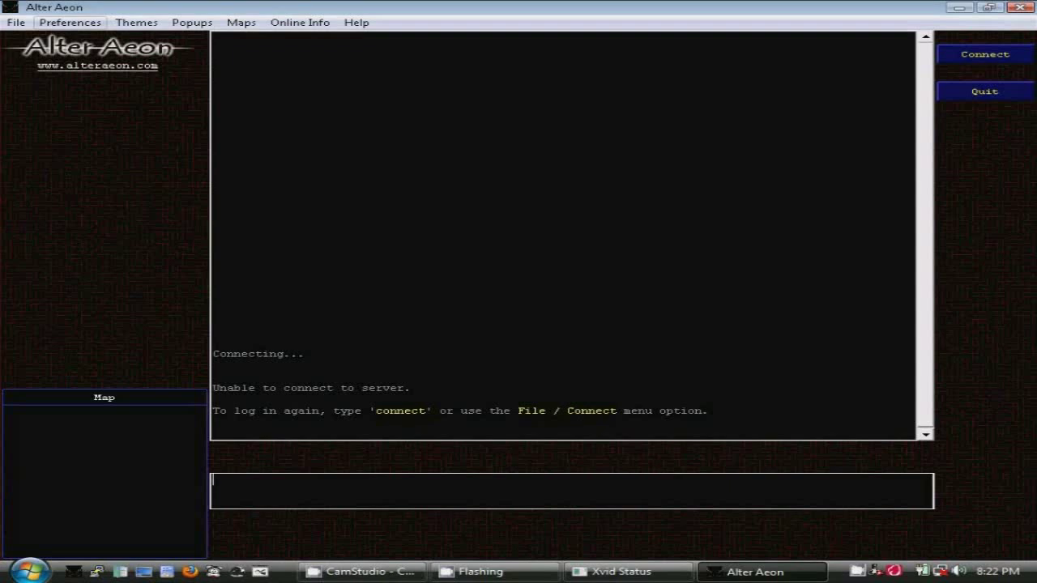
Step: Turn on the Direction Buttons and send the movement commands northeast, north and south
{"action": "left_click", "coordinate": [70, 22]}
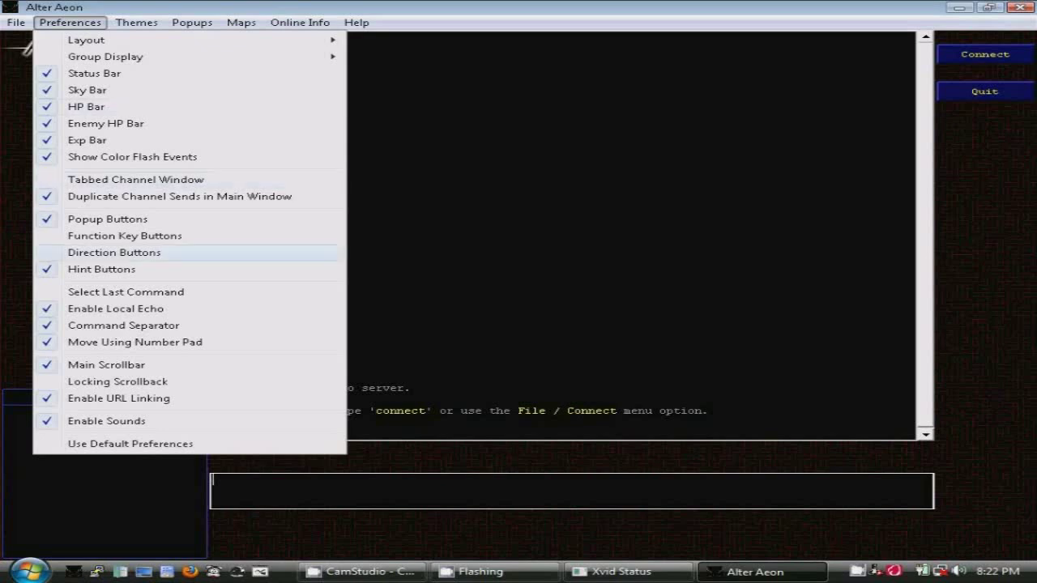
{"action": "left_click", "coordinate": [114, 252]}
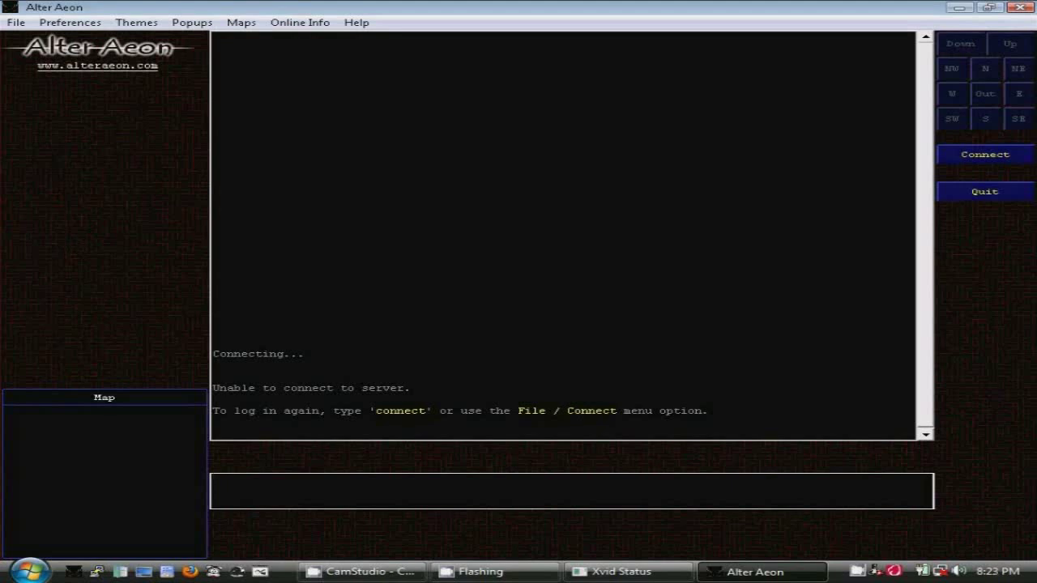
{"action": "key", "text": "KP_9"}
{"action": "key", "text": "KP_8"}
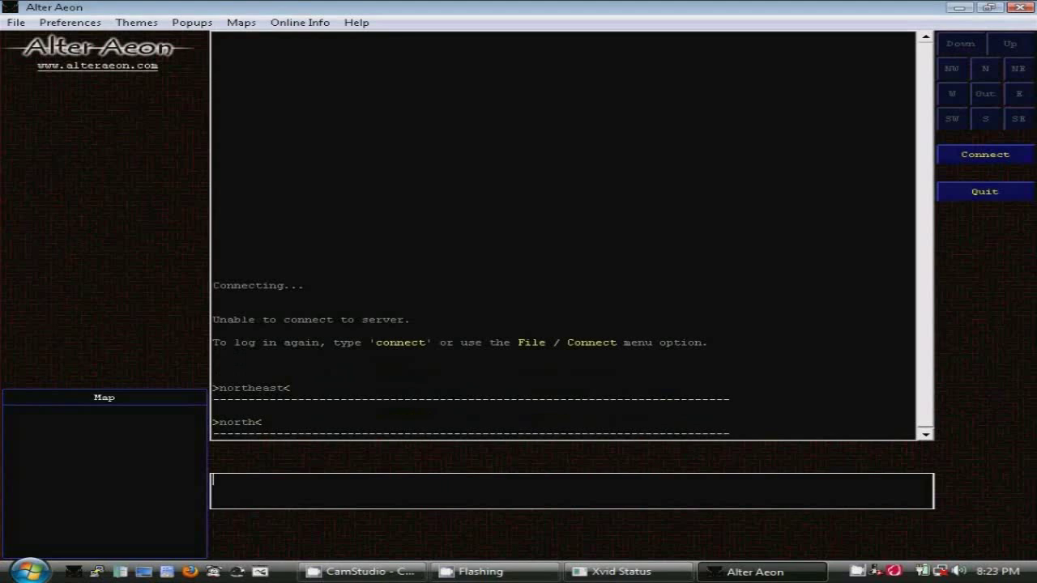
{"action": "key", "text": "KP_2"}
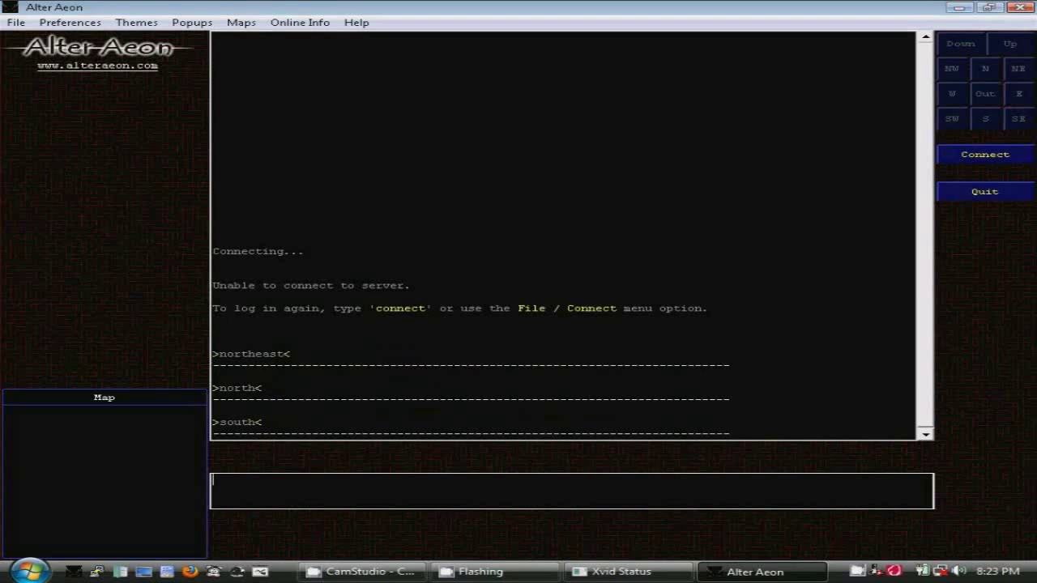
Step: Turn off the Direction Buttons in the client preferences
{"action": "left_click", "coordinate": [69, 22]}
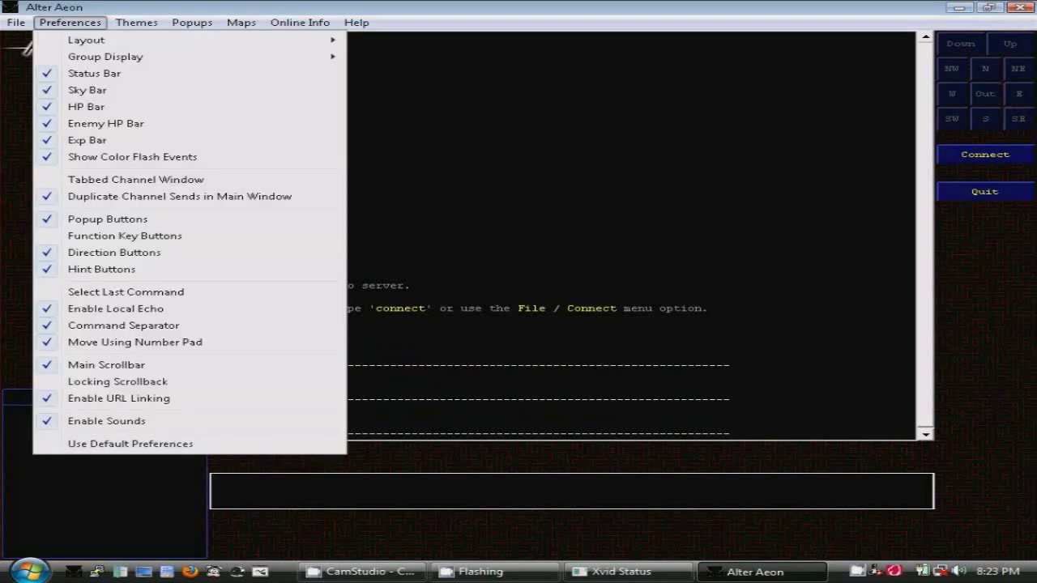
{"action": "left_click", "coordinate": [114, 252]}
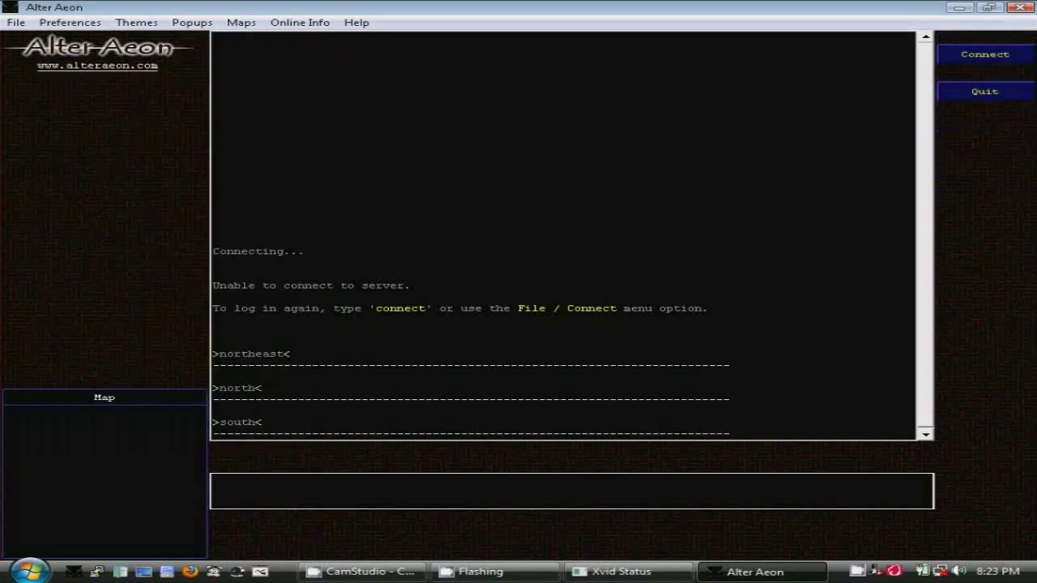
Step: Turn the Main Scrollbar off and back on for the output window
{"action": "left_click", "coordinate": [70, 22]}
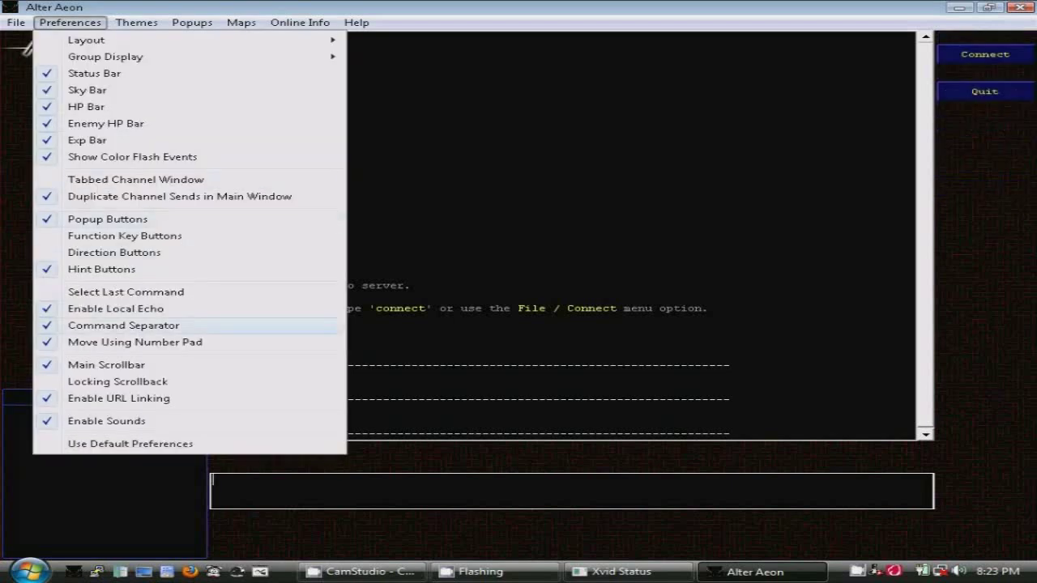
{"action": "left_click", "coordinate": [106, 365]}
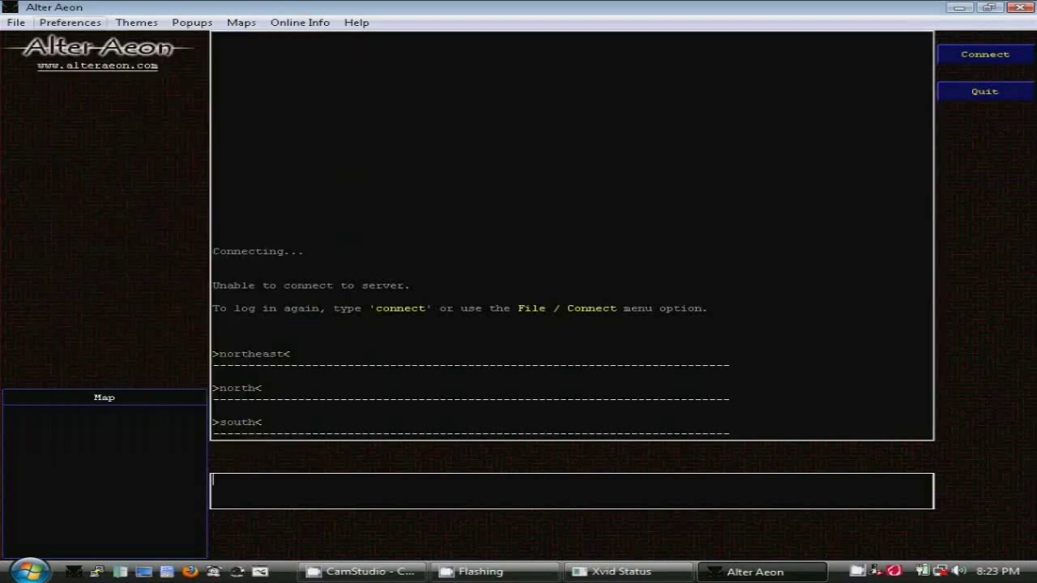
{"action": "left_click", "coordinate": [70, 22]}
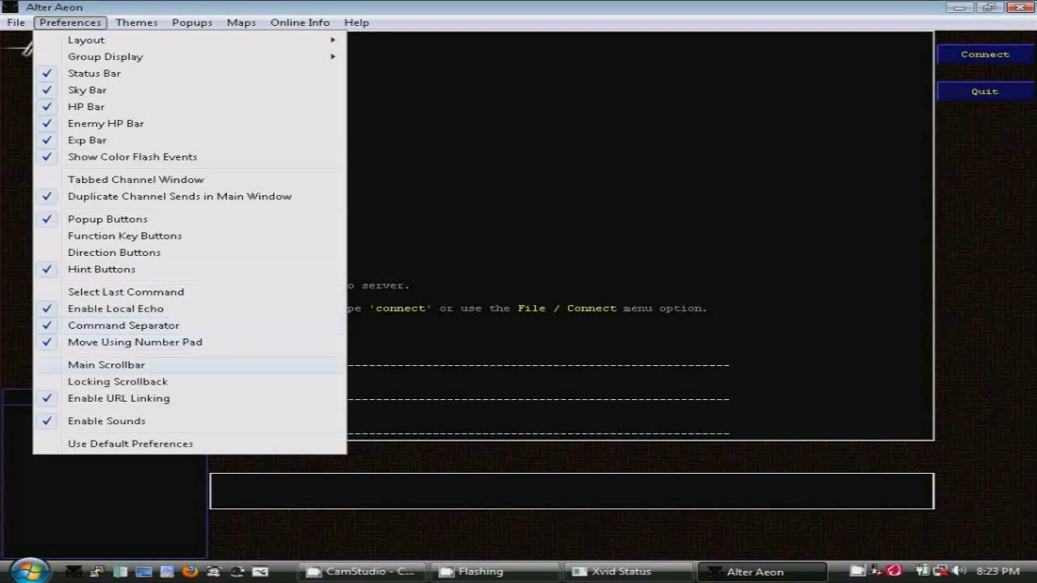
{"action": "left_click", "coordinate": [106, 365]}
Step: Change the font of the main output window to Times New Roman
{"action": "left_click", "coordinate": [70, 22]}
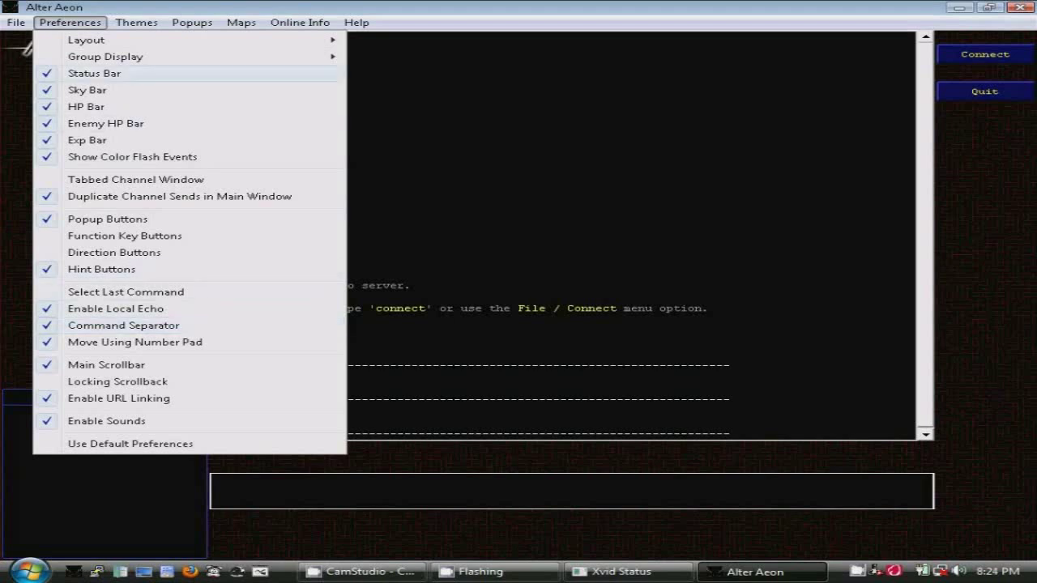
{"action": "mouse_move", "coordinate": [136, 22]}
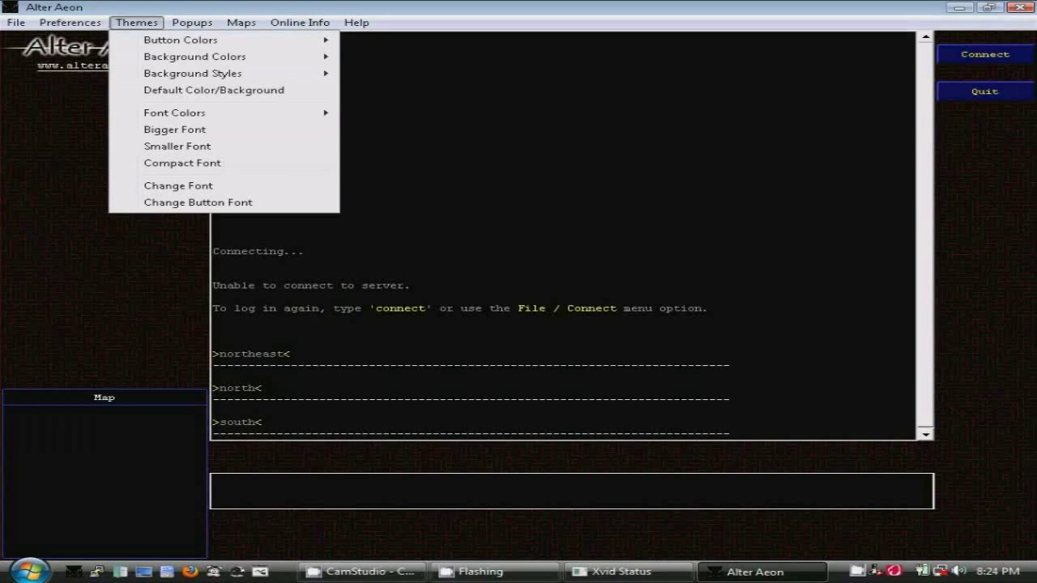
{"action": "mouse_move", "coordinate": [180, 40]}
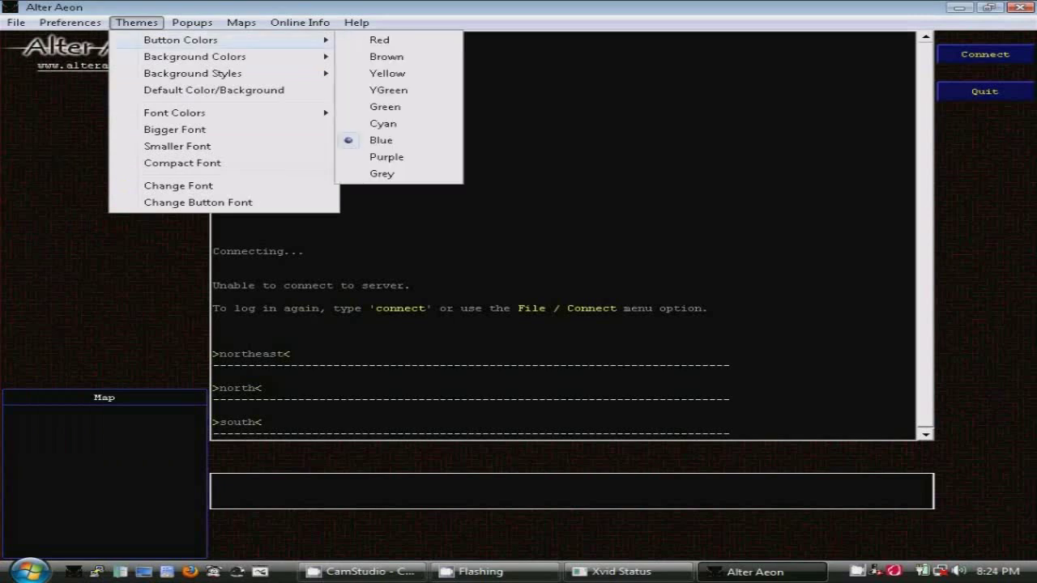
{"action": "mouse_move", "coordinate": [194, 56]}
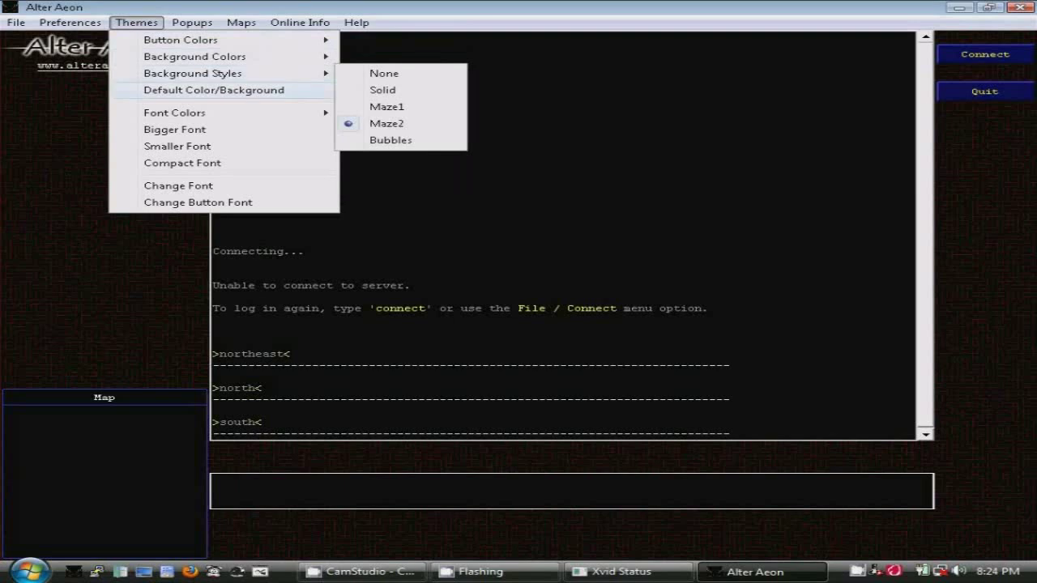
{"action": "mouse_move", "coordinate": [174, 113]}
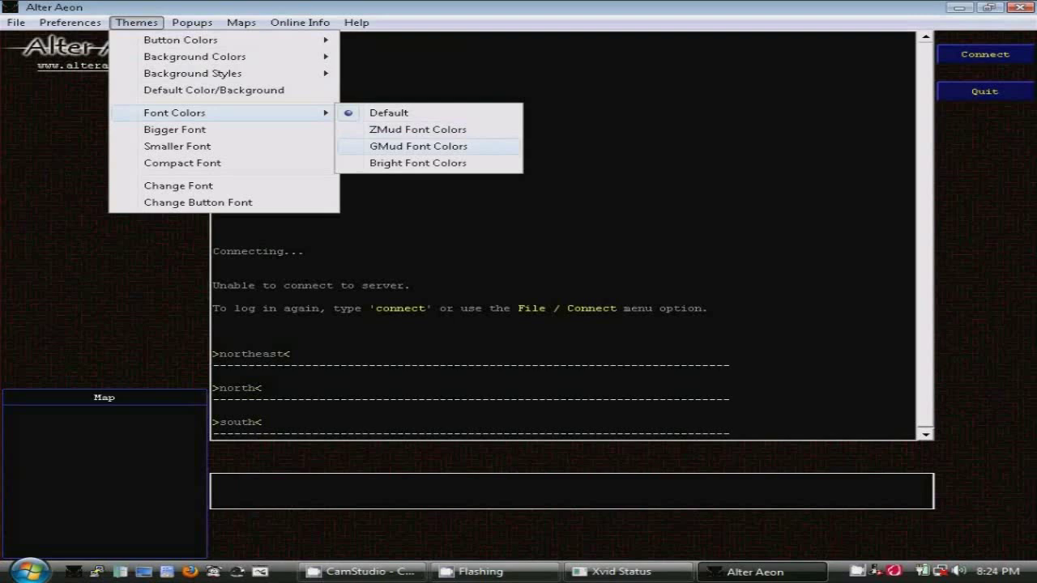
{"action": "left_click", "coordinate": [178, 185]}
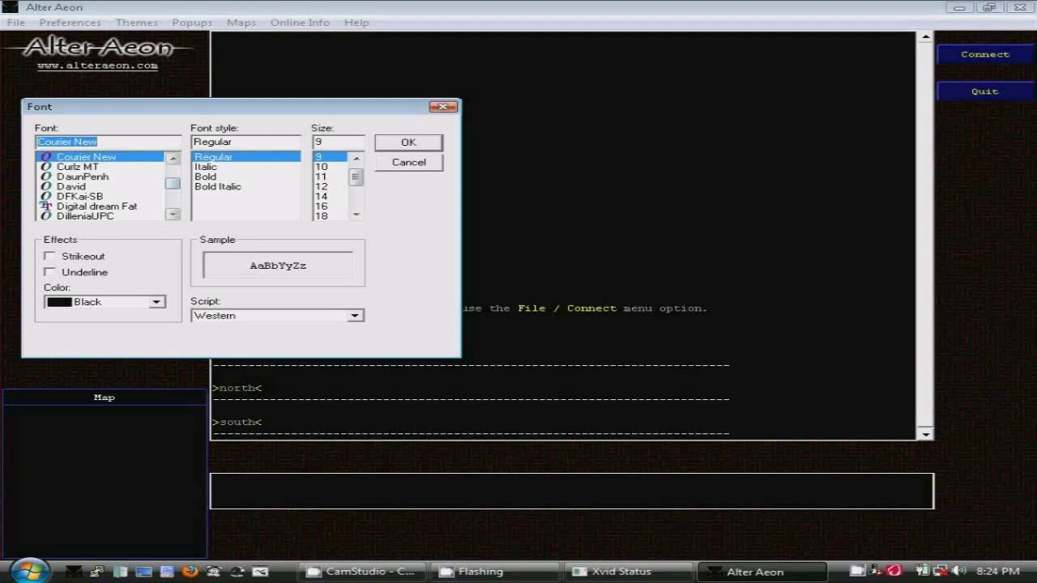
{"action": "scroll", "coordinate": [101, 187], "scroll_direction": "down", "scroll_amount": 10}
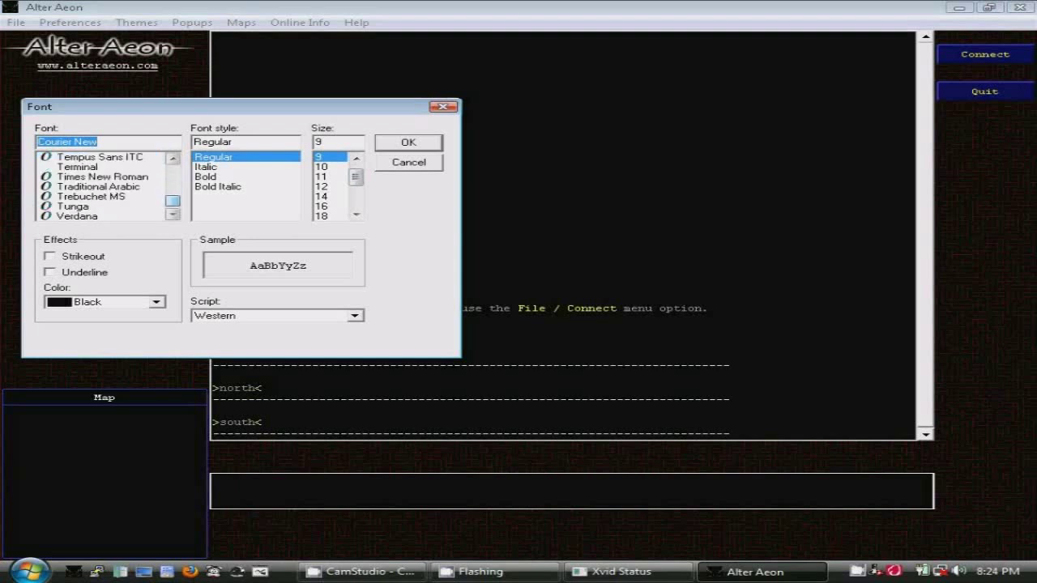
{"action": "left_click", "coordinate": [102, 177]}
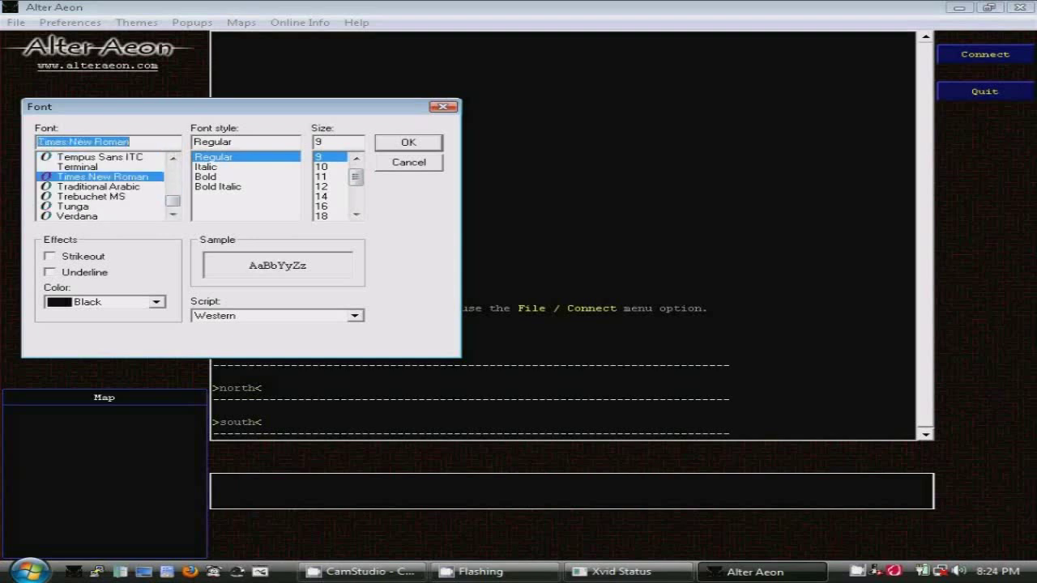
{"action": "key", "text": "Return"}
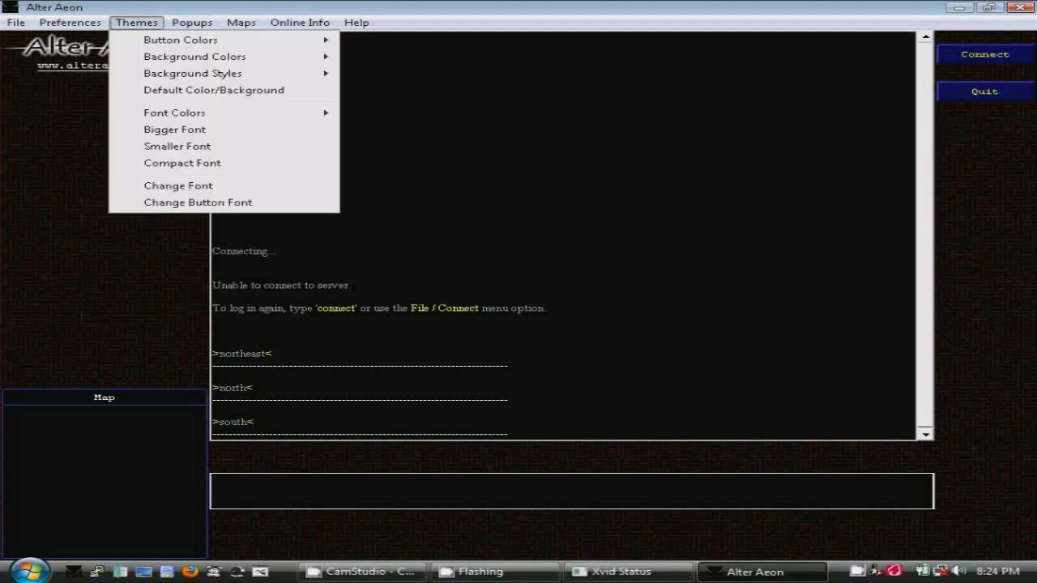
Step: Set the font of the main output window back to Courier New
{"action": "key", "text": "Return"}
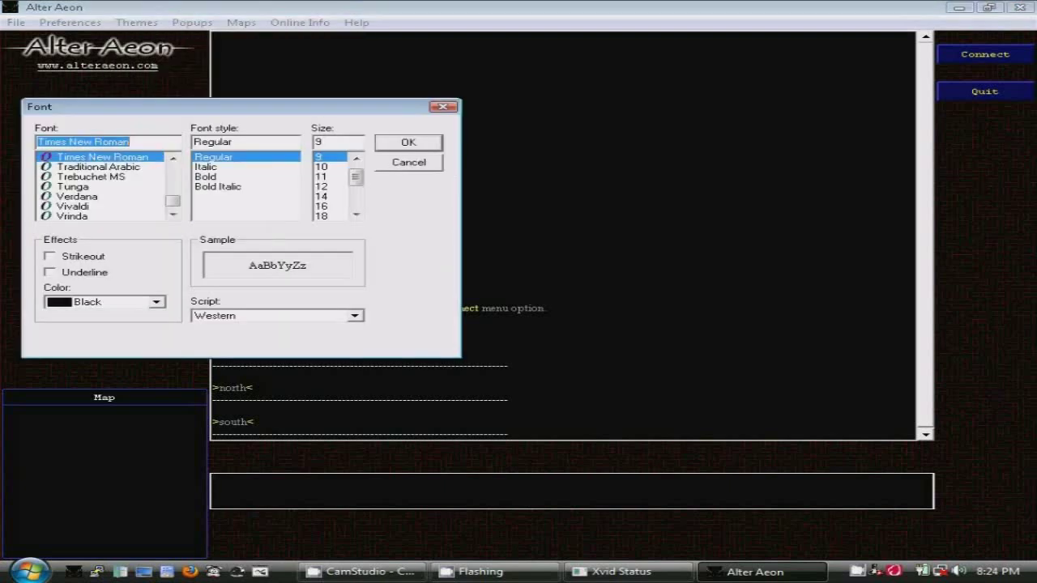
{"action": "mouse_move", "coordinate": [173, 200]}
{"action": "left_mouse_down"}
{"action": "mouse_move", "coordinate": [172, 165]}
{"action": "mouse_move", "coordinate": [172, 184]}
{"action": "left_mouse_up"}
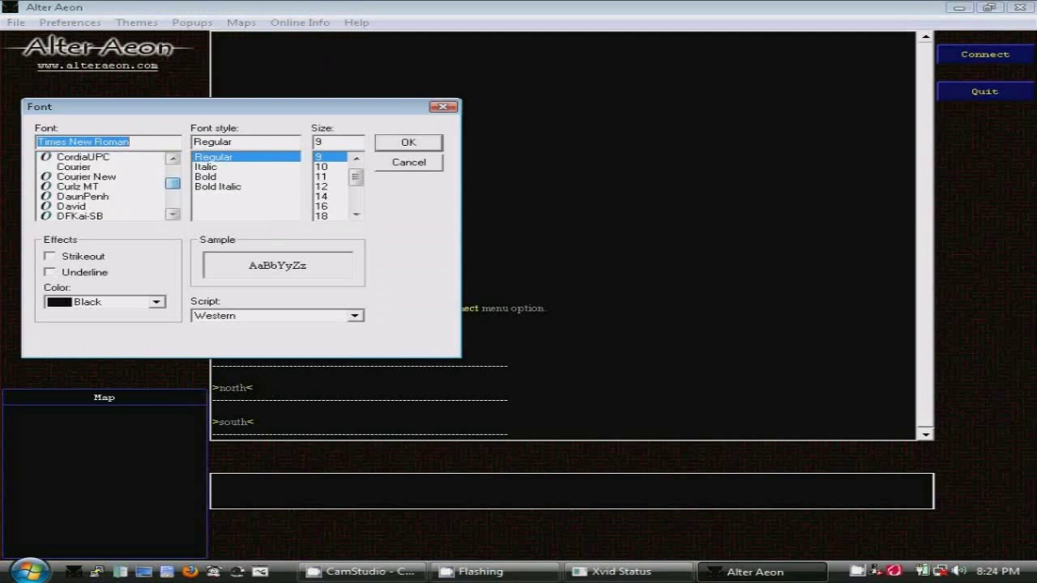
{"action": "left_click", "coordinate": [73, 166]}
{"action": "left_click", "coordinate": [86, 177]}
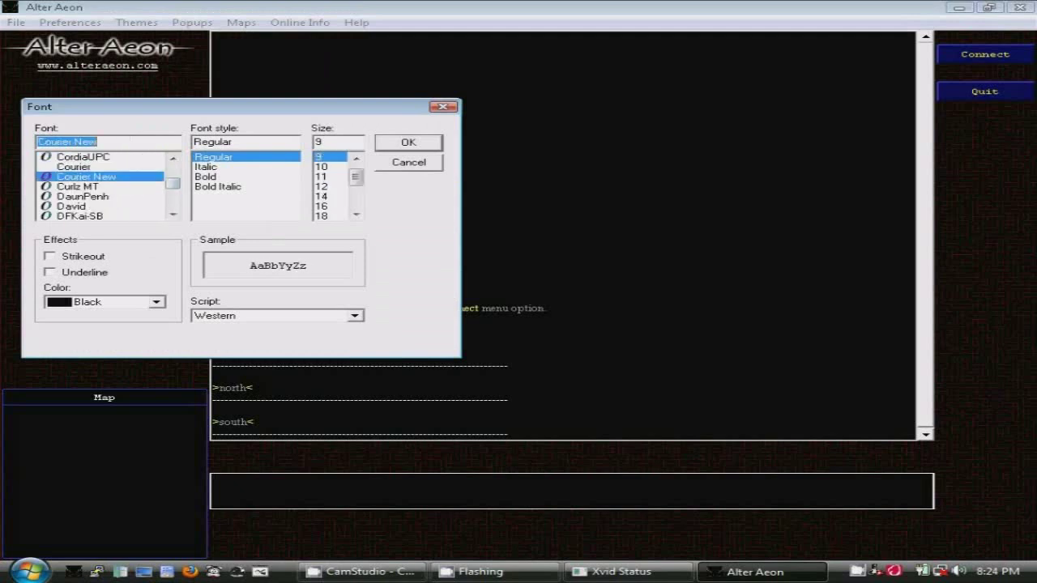
{"action": "key", "text": "Return"}
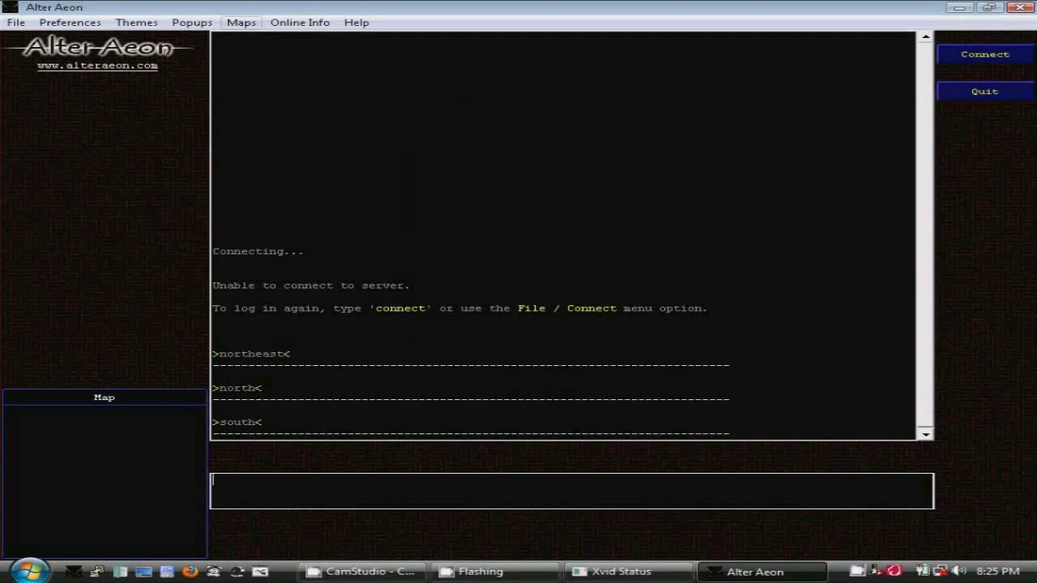
Step: Look over the online info and help topics and display the client's About information
{"action": "left_click", "coordinate": [300, 21]}
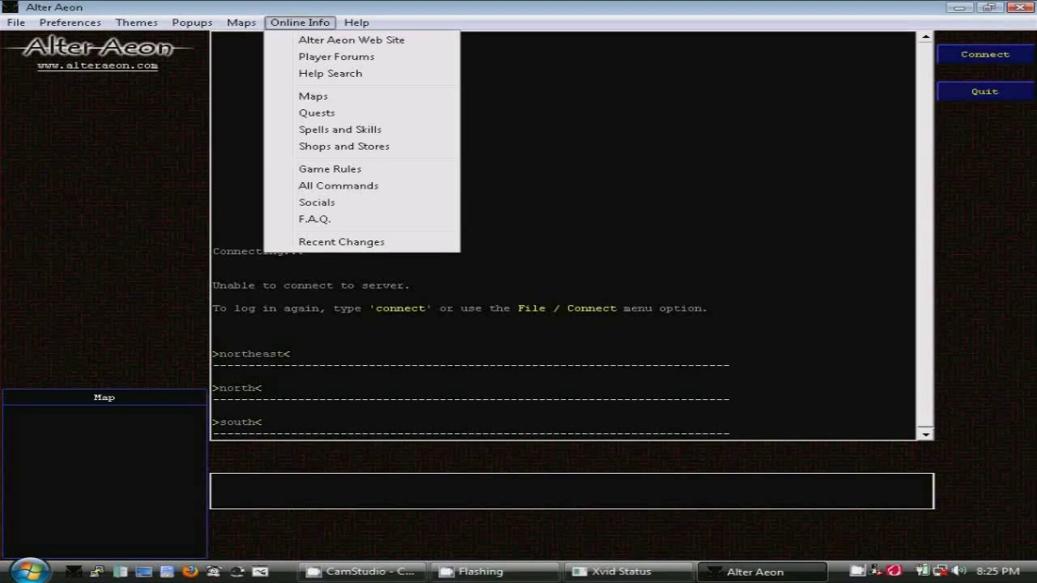
{"action": "mouse_move", "coordinate": [356, 22]}
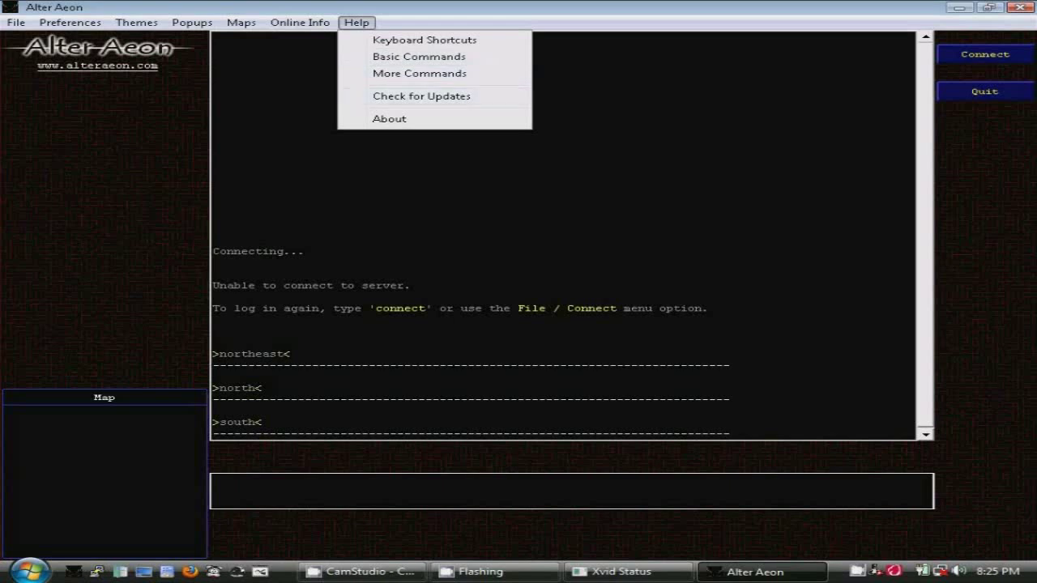
{"action": "key", "text": "Up"}
{"action": "key", "text": "Return"}
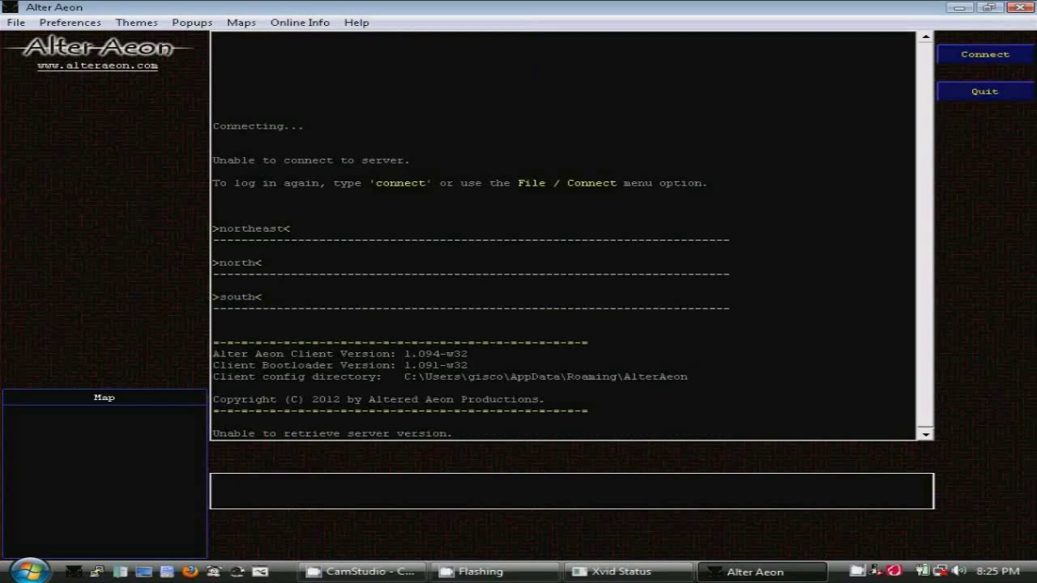
Step: Display the client's list of keyboard shortcuts and page back and forth through the output history
{"action": "key", "text": "alt+h"}
{"action": "key", "text": "Down"}
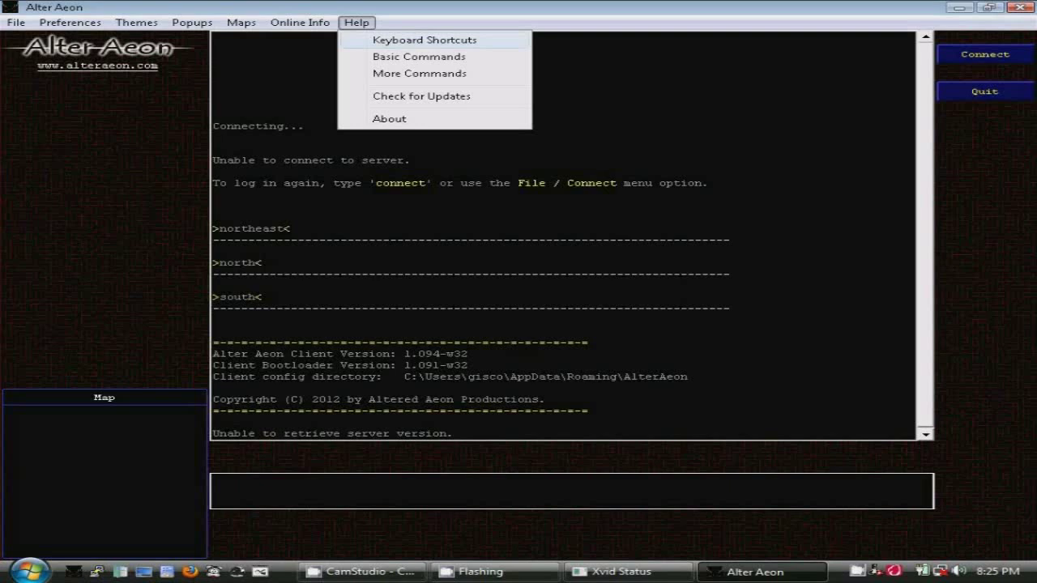
{"action": "key", "text": "Return"}
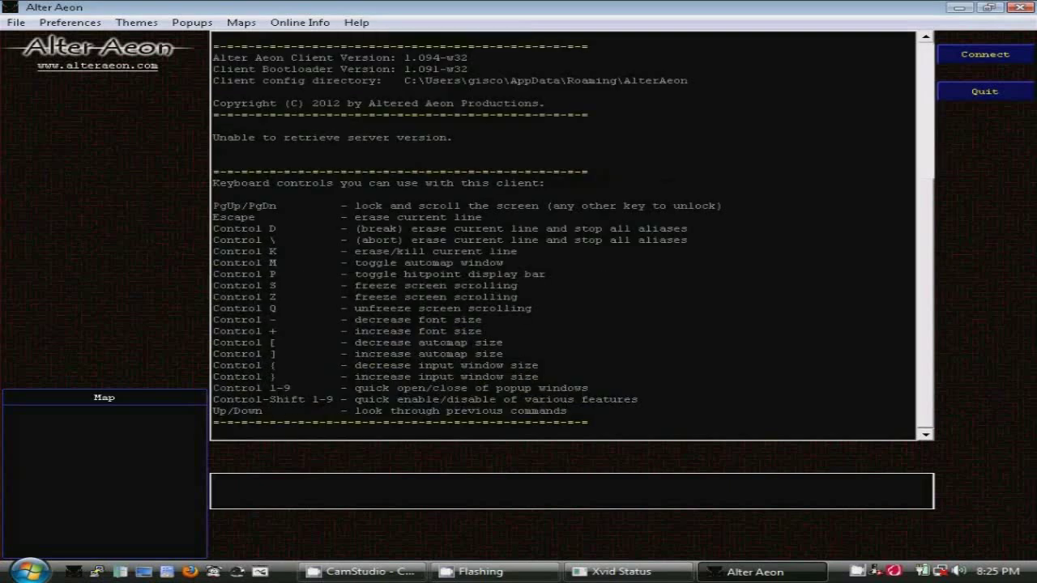
{"action": "key", "text": "Page_Up"}
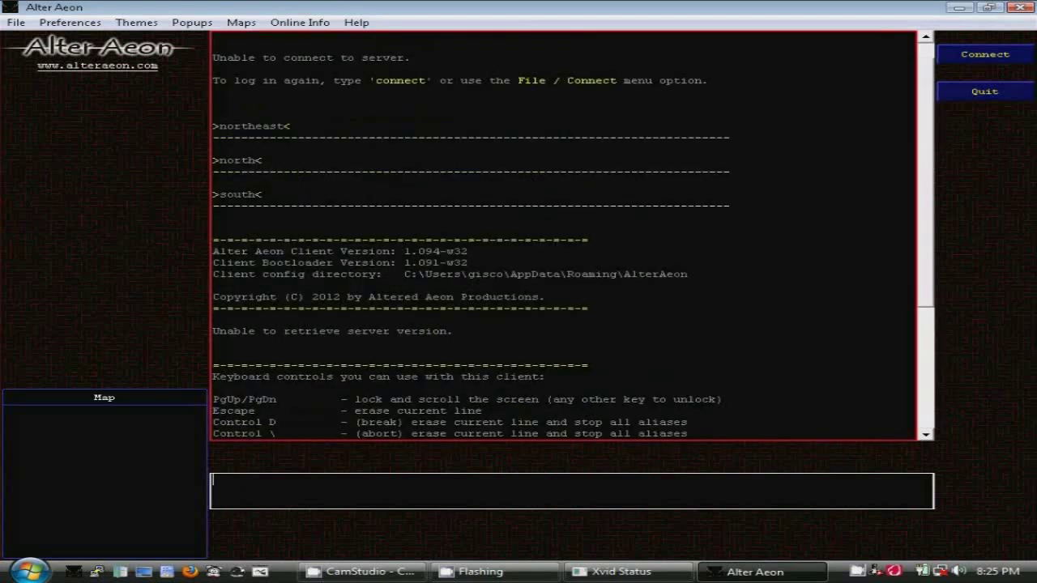
{"action": "scroll", "coordinate": [574, 241], "scroll_direction": "up", "scroll_amount": 1}
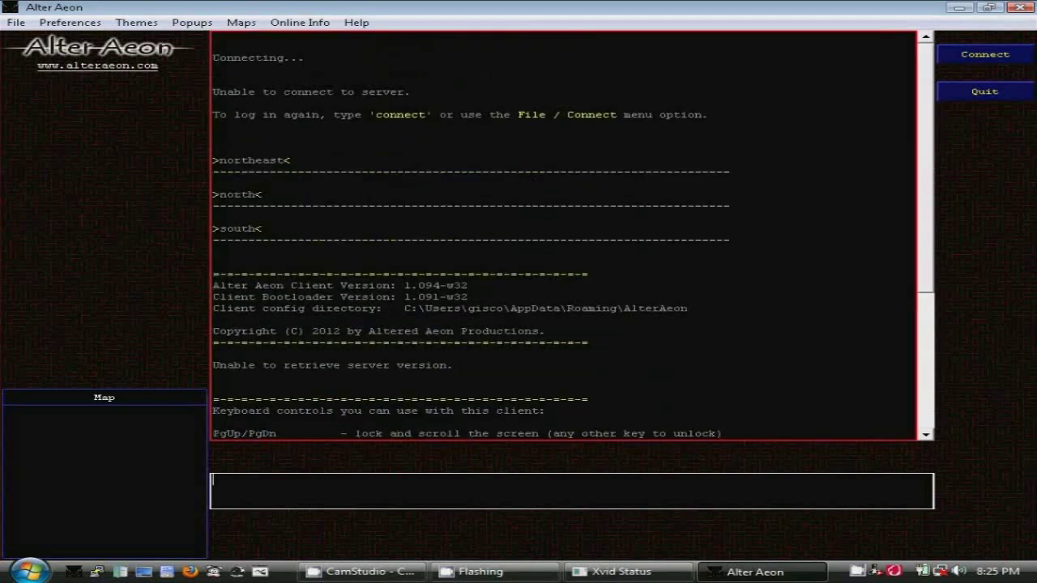
{"action": "key", "text": "Page_Down"}
{"action": "scroll", "coordinate": [572, 236], "scroll_direction": "down", "scroll_amount": 1}
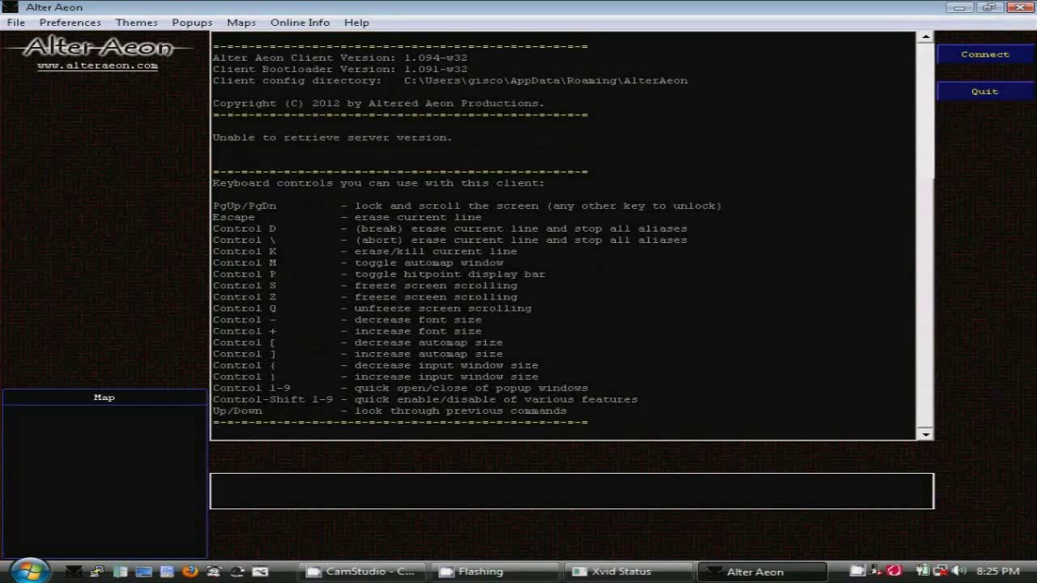
{"action": "key", "text": "Page_Up"}
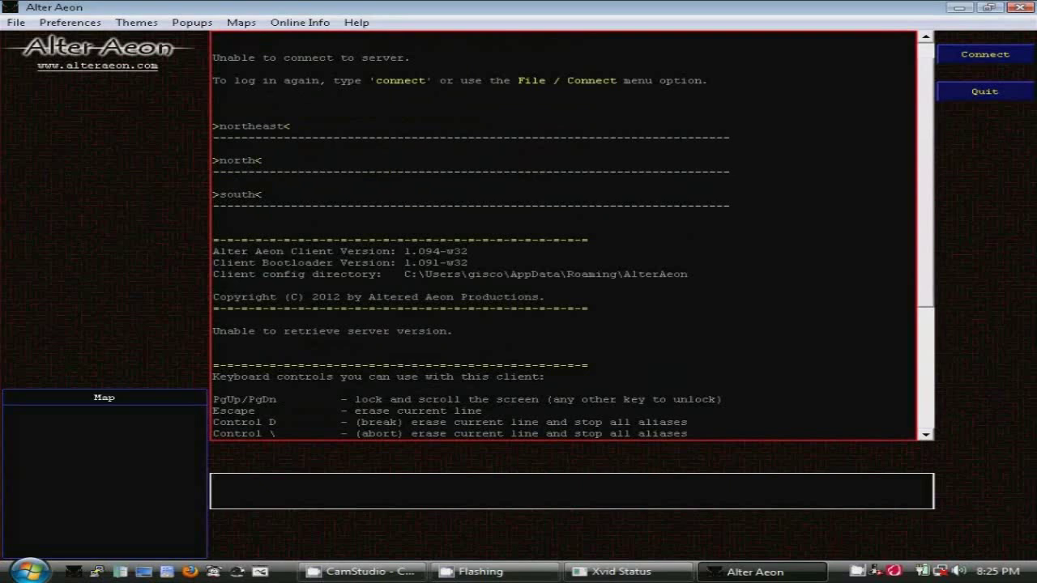
Step: Write "kill" on the command input line and erase it one character at a time
{"action": "key", "text": "Page_Down"}
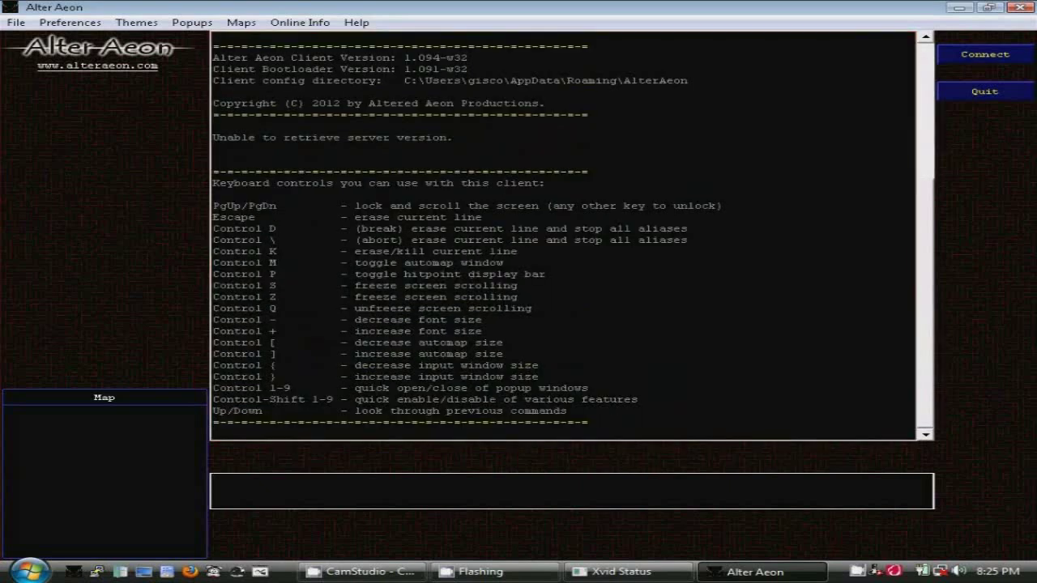
{"action": "key", "text": "Page_Down"}
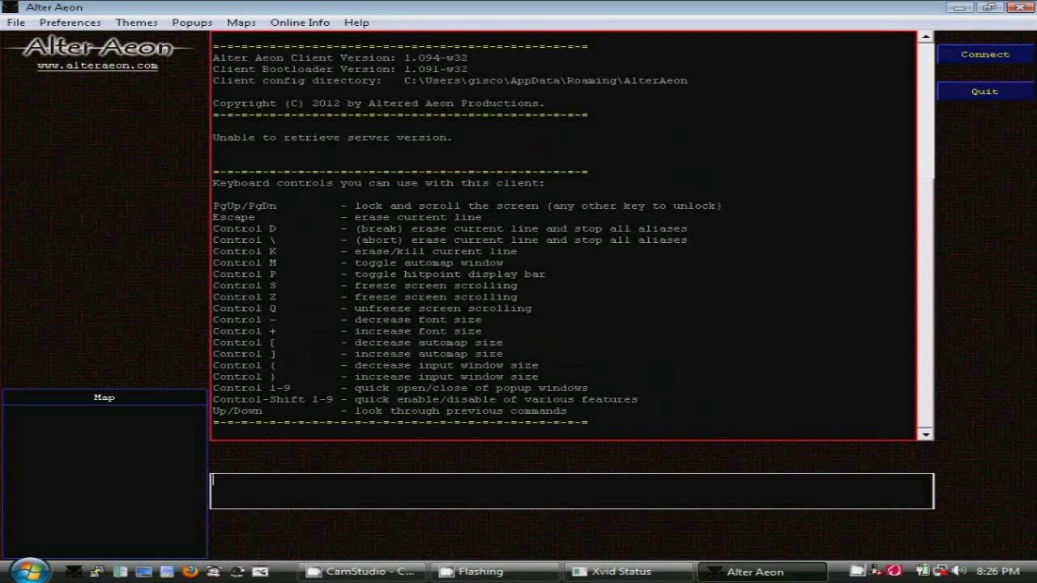
{"action": "left_click", "coordinate": [213, 480]}
{"action": "type", "text": "kill"}
{"action": "key", "text": "BackSpace"}
{"action": "key", "text": "BackSpace"}
{"action": "key", "text": "BackSpace"}
{"action": "key", "text": "BackSpace"}
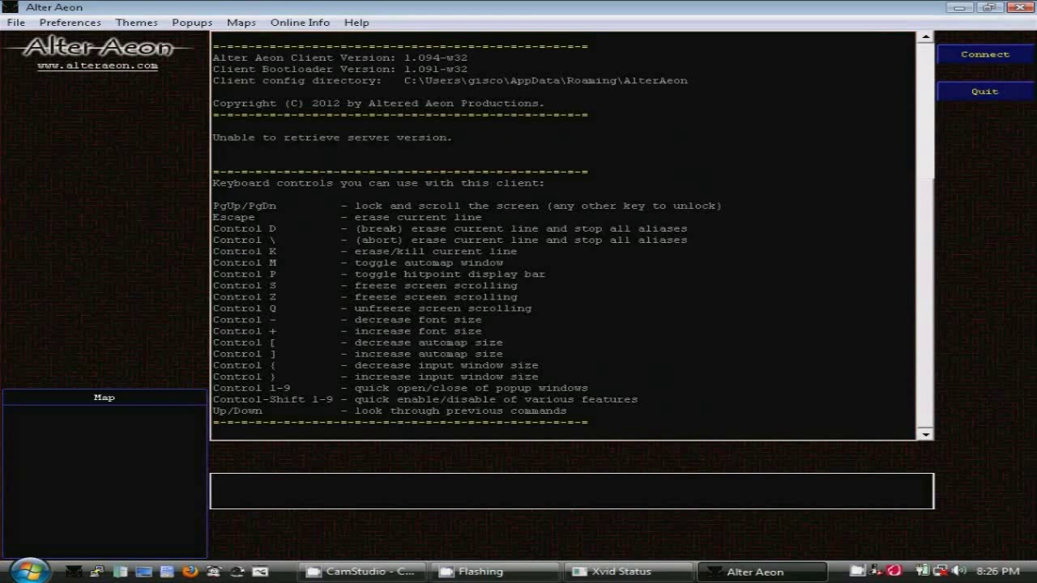
Step: Hide the automap window and show it again
{"action": "key", "text": "ctrl+m"}
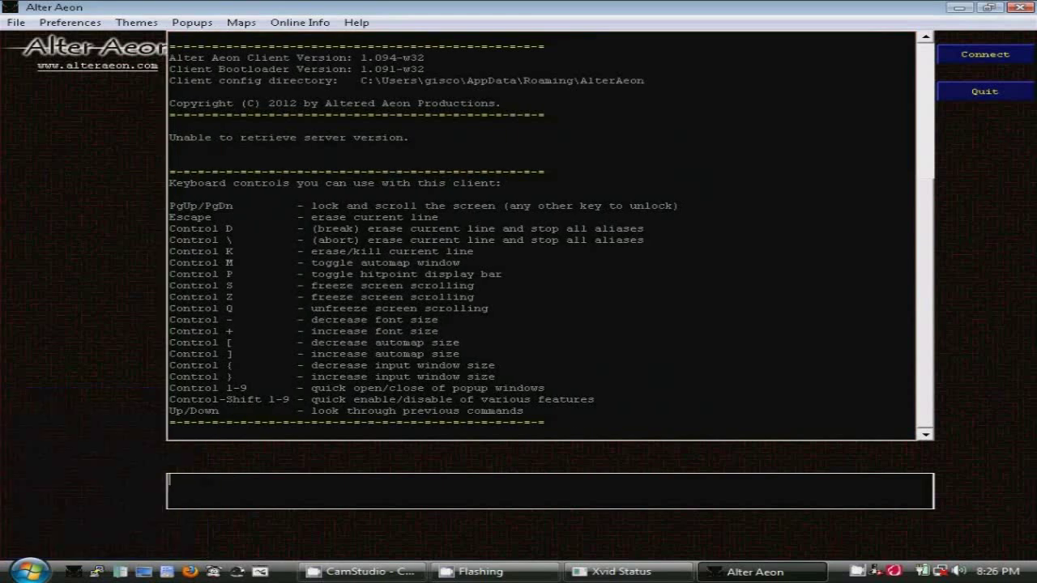
{"action": "key", "text": "ctrl+m"}
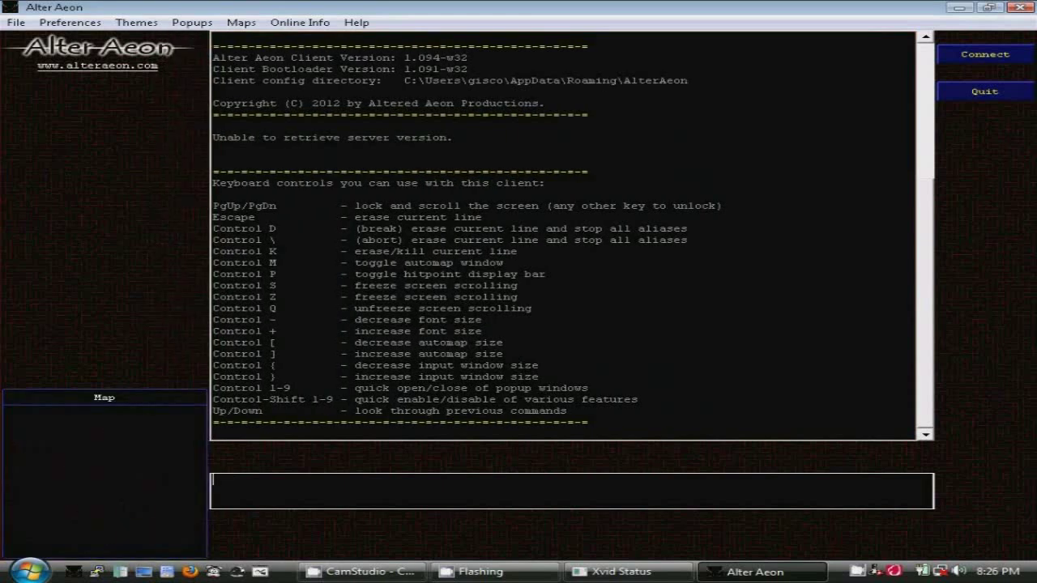
Step: Increase the font size of the output text and decrease it again
{"action": "key", "text": "ctrl+plus"}
{"action": "key", "text": "ctrl+plus"}
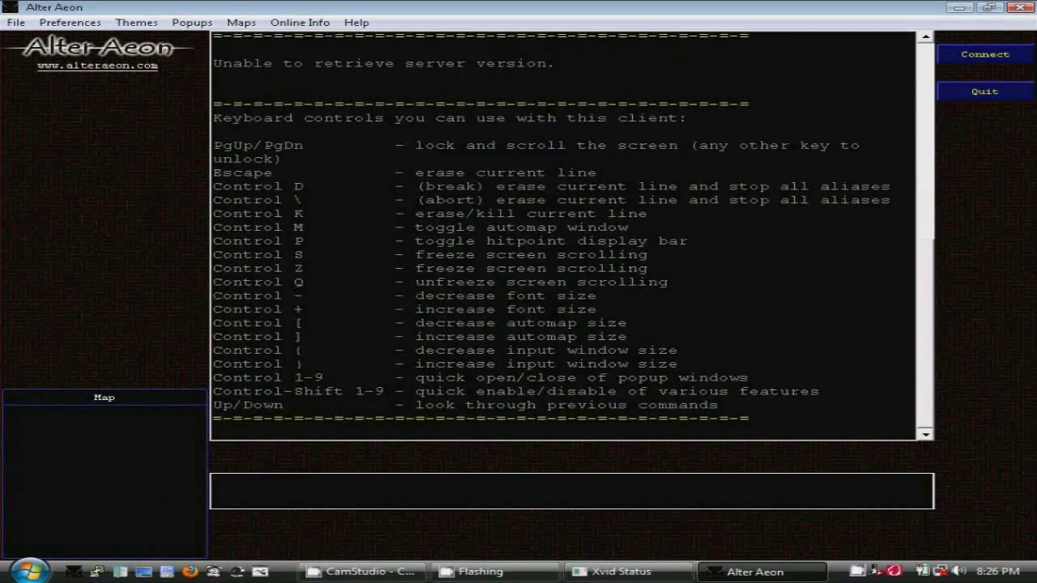
{"action": "key", "text": "ctrl+minus"}
{"action": "key", "text": "ctrl+minus"}
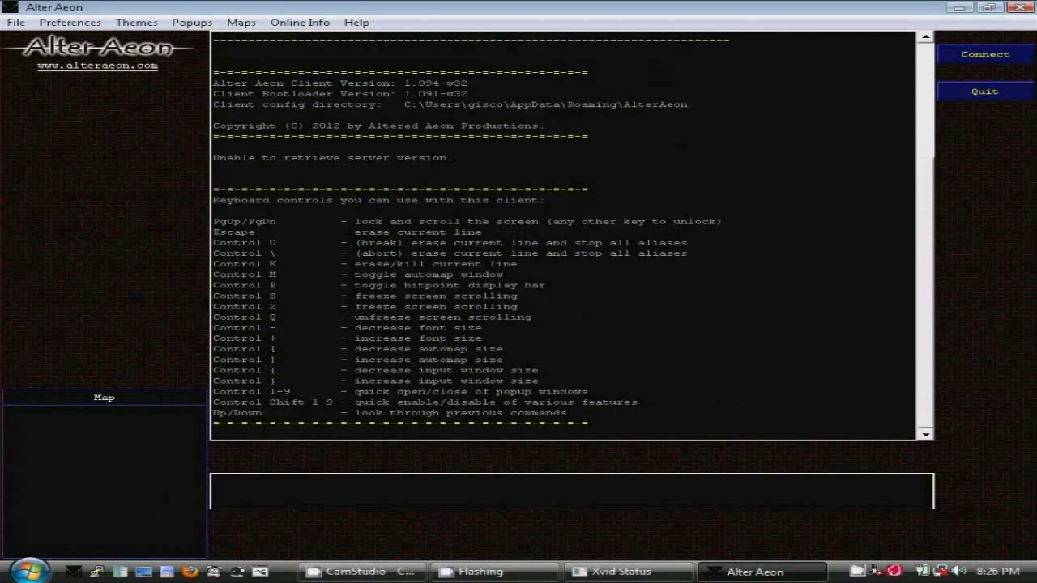
Step: Enlarge the automap window by three increments and shrink it back to its previous size
{"action": "key", "text": "ctrl+bracketright"}
{"action": "key", "text": "ctrl+bracketright"}
{"action": "key", "text": "ctrl+bracketright"}
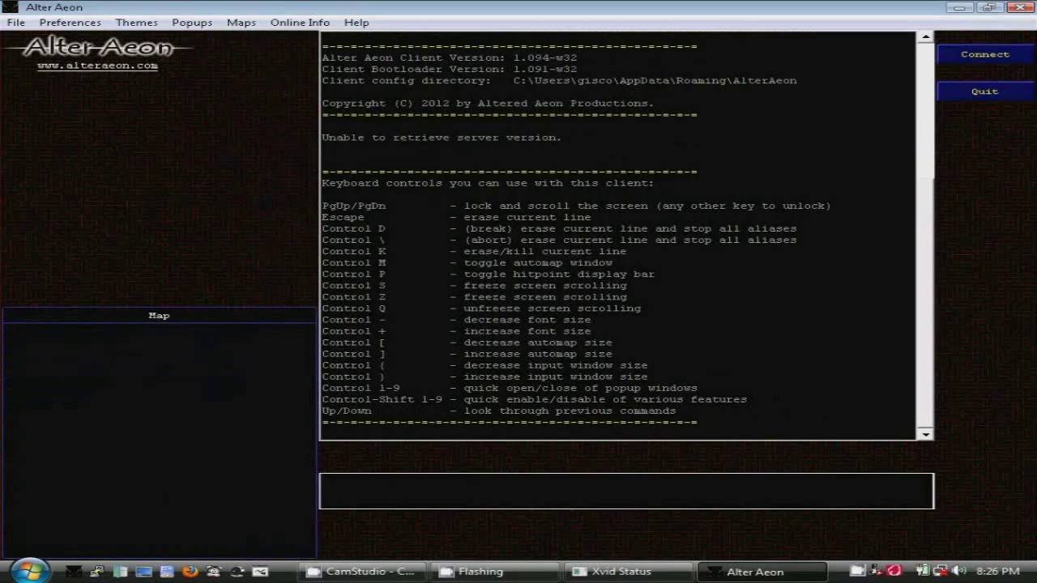
{"action": "key", "text": "ctrl+bracketleft"}
{"action": "key", "text": "ctrl+bracketleft"}
{"action": "key", "text": "ctrl+bracketleft"}
Step: Enlarge the command input window by three increments and reduce it back to its previous size
{"action": "key", "text": "ctrl+parenright"}
{"action": "key", "text": "ctrl+parenright"}
{"action": "key", "text": "ctrl+parenright"}
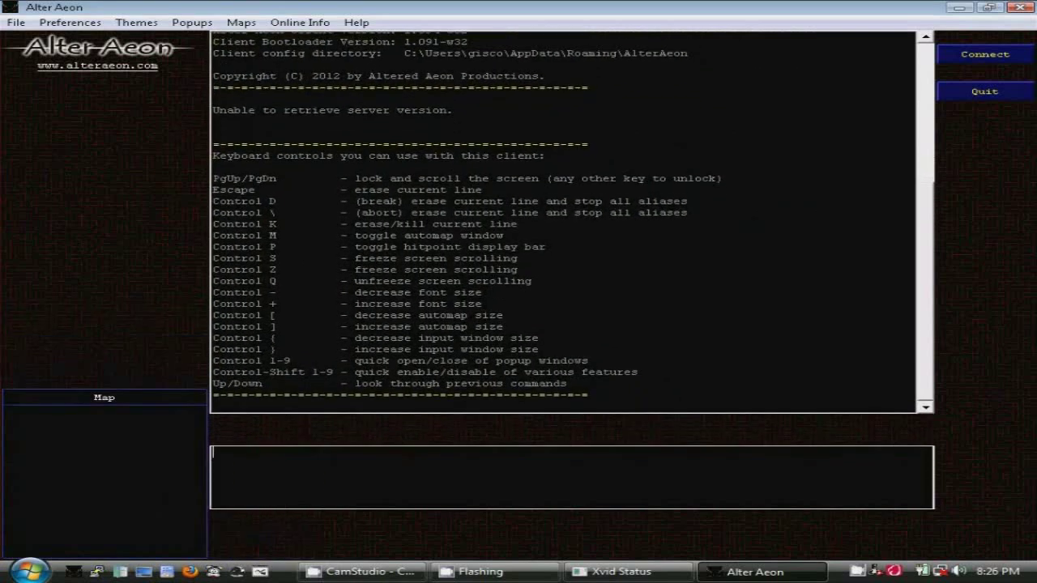
{"action": "key", "text": "ctrl+parenleft"}
{"action": "key", "text": "ctrl+parenleft"}
{"action": "key", "text": "ctrl+parenleft"}
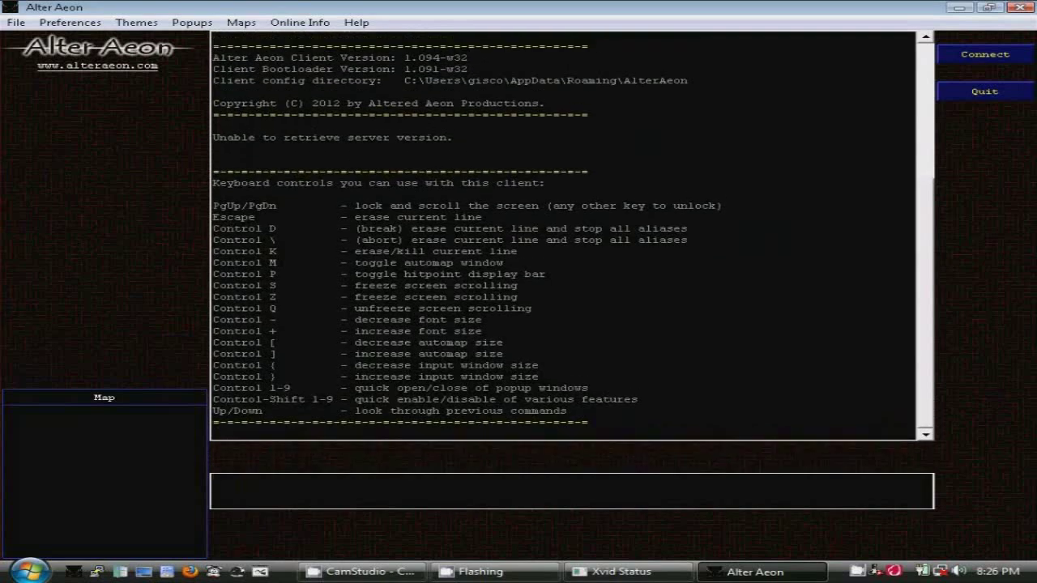